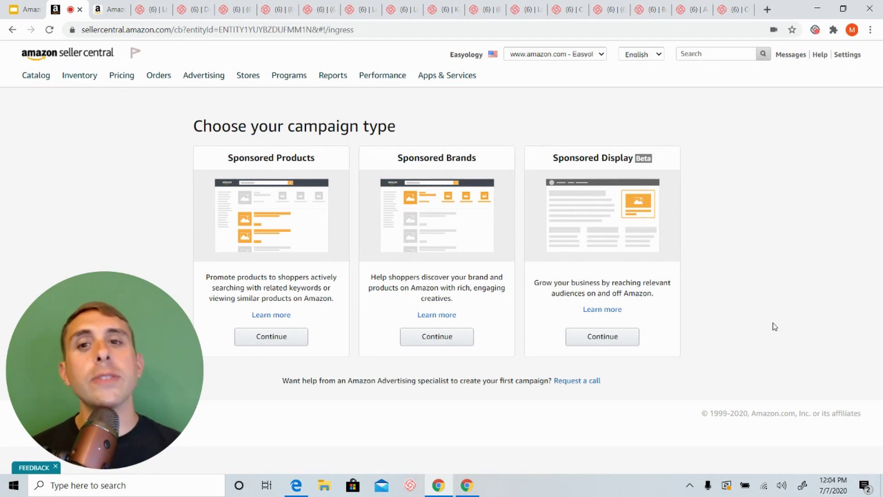
- Start a Sponsored Products campaign and review its portfolio, date, daily budget and targeting settings
left_click(283, 338)
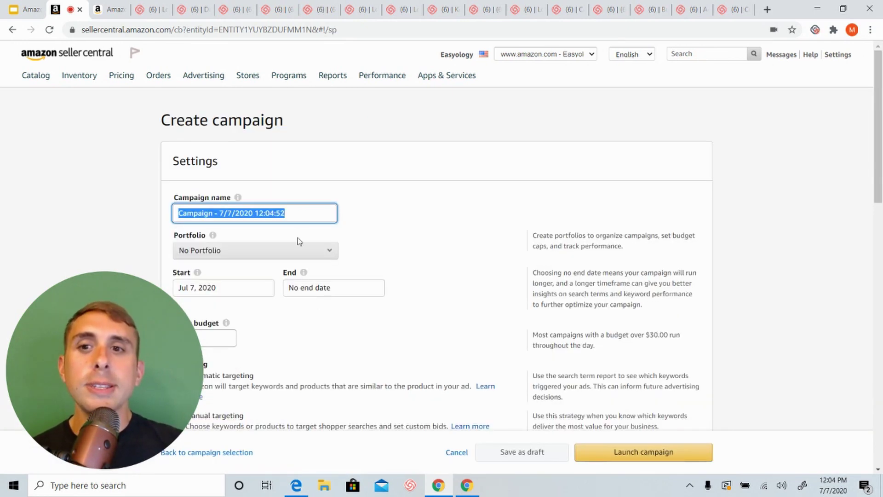
scroll(878, 109, "down", 2)
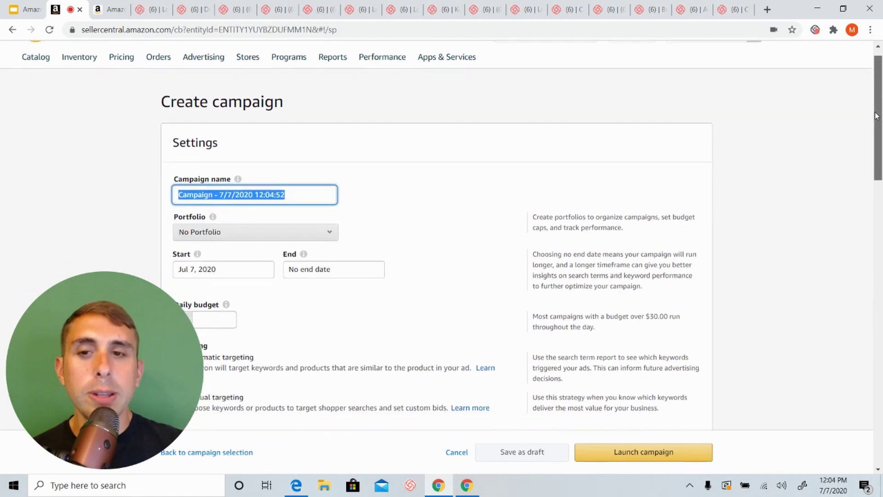
left_click_drag(175, 353, 878, 105)
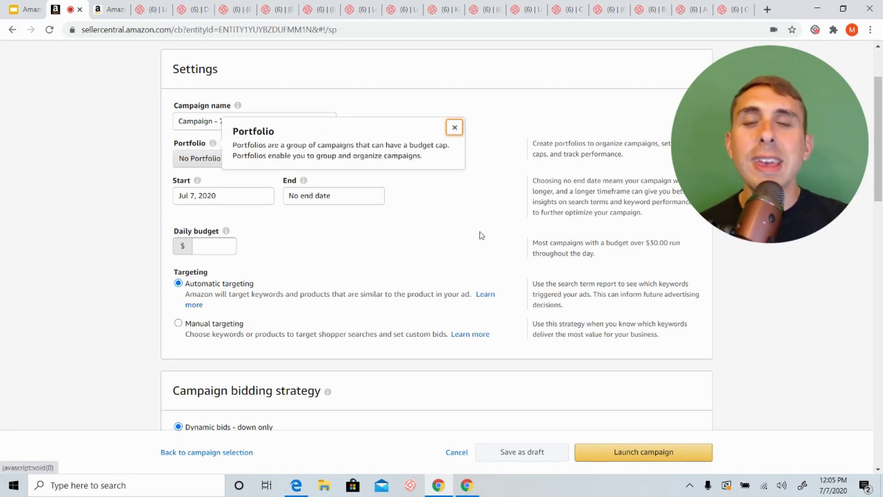
mouse_move(877, 112)
left_mouse_down()
mouse_move(877, 128)
mouse_move(875, 117)
left_mouse_up()
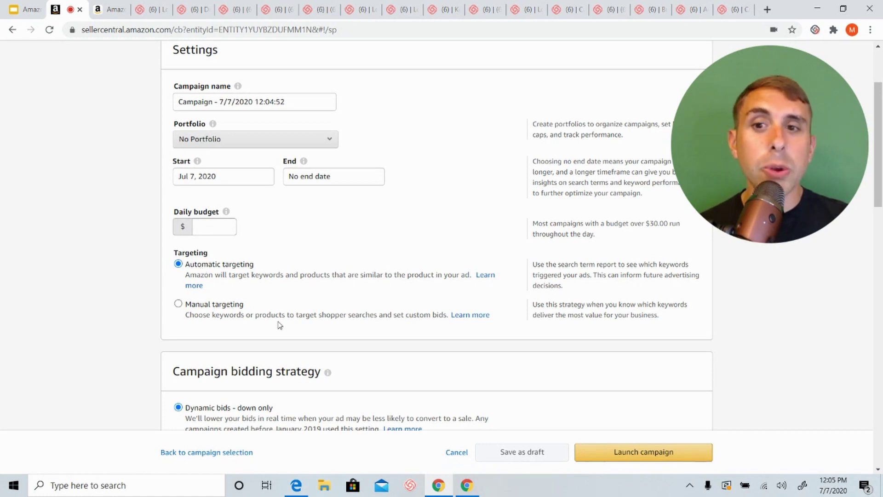
left_click_drag(879, 130, 849, 230)
- Expand the bid adjustments by placement and review the ad group, products and automatic targeting sections
left_click(177, 177)
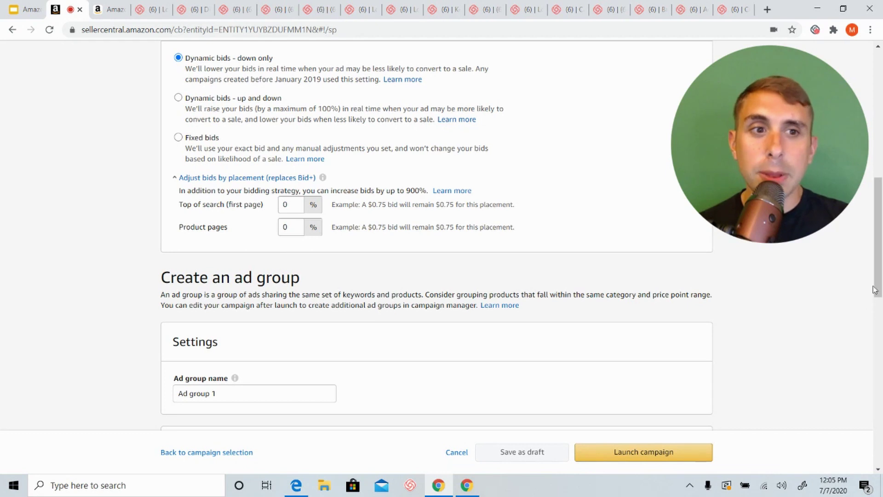
scroll(875, 290, "down", 4)
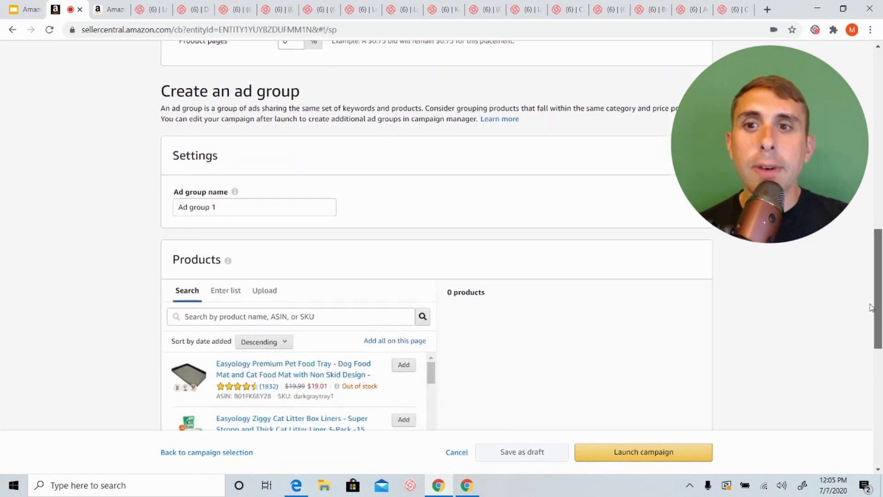
left_click_drag(870, 307, 876, 443)
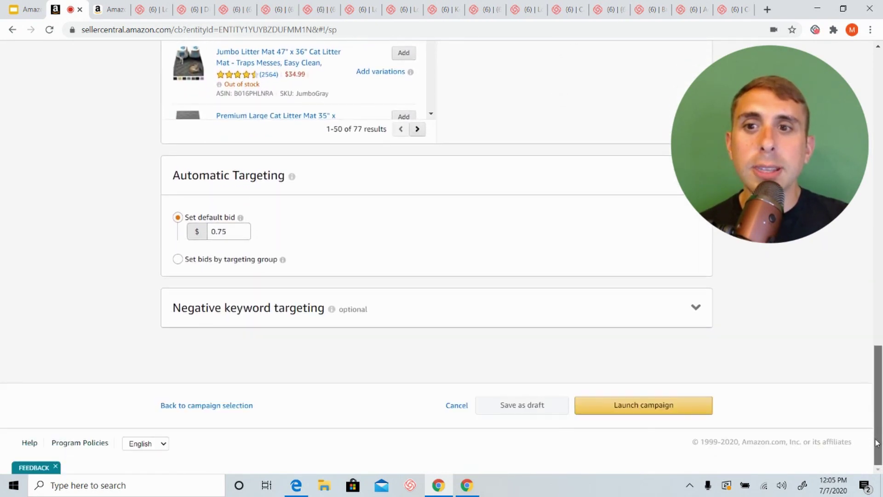
left_click_drag(865, 411, 880, 364)
- Switch the Sponsored Products campaign to manual targeting, check the keyword targeting option, and choose product targeting for the ad group
left_click(178, 172)
left_click(179, 130)
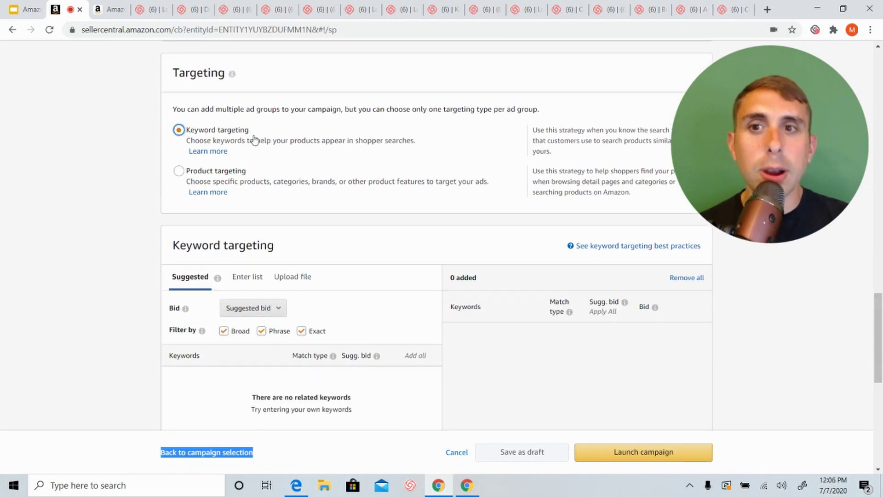
left_click(179, 173)
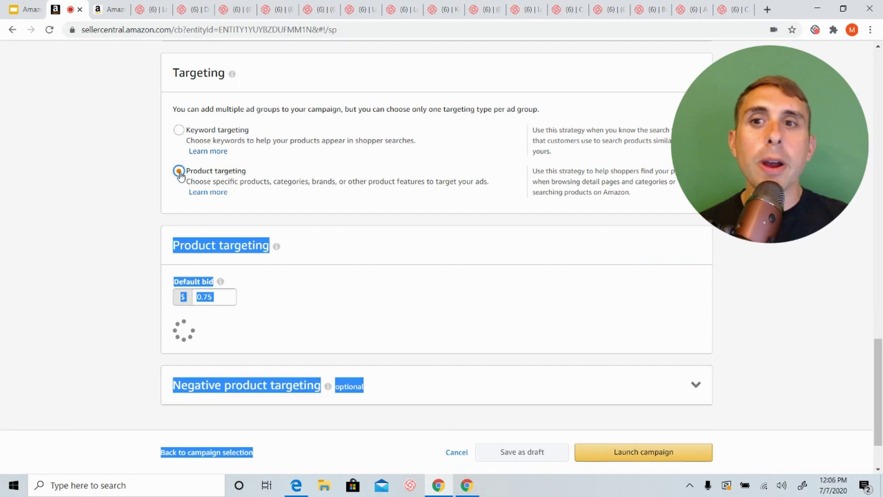
left_click(138, 205)
left_click_drag(879, 305, 878, 346)
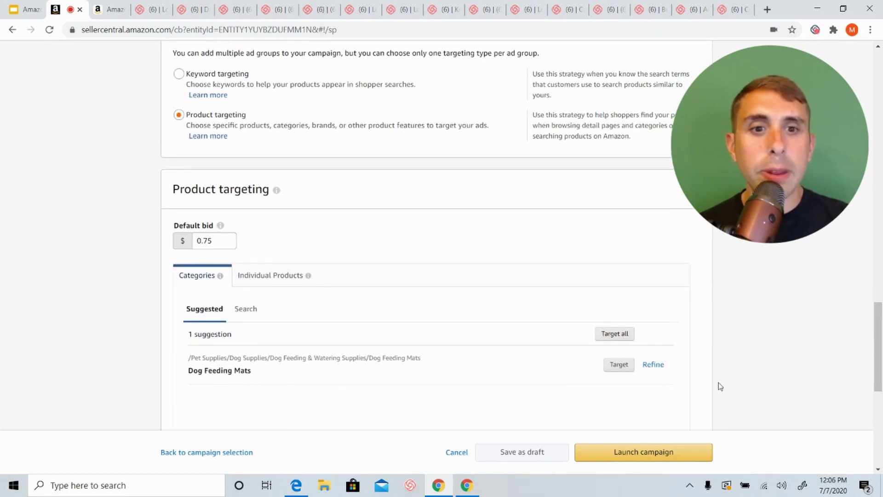
- Open the refinement options for the Dog Feeding Mats category and review its brand, price, star rating and shipping filters
left_click(659, 364)
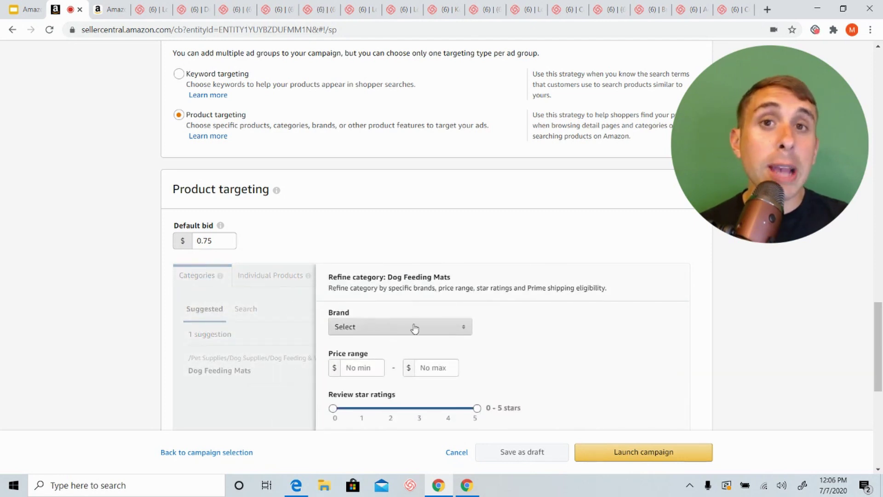
scroll(269, 235, "down", 3)
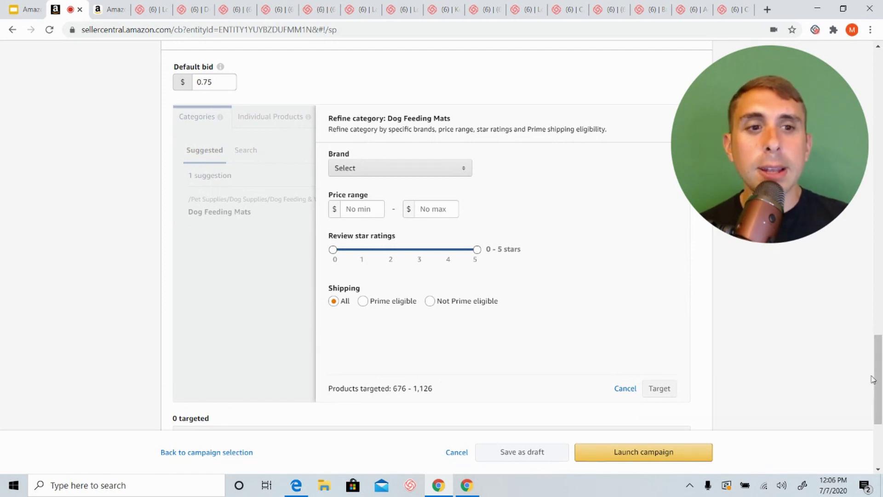
left_click_drag(878, 376, 879, 415)
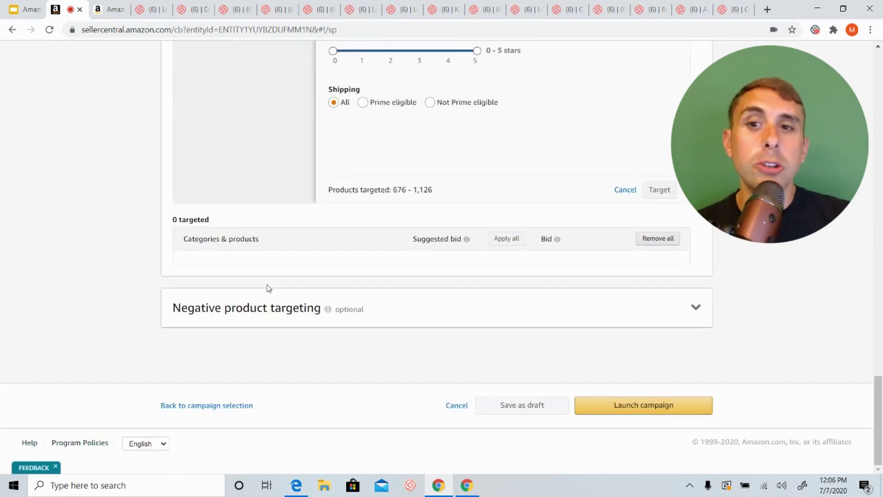
- Return to the campaign type selection, start a Sponsored Brands campaign and review its settings and ad formats
left_click(12, 29)
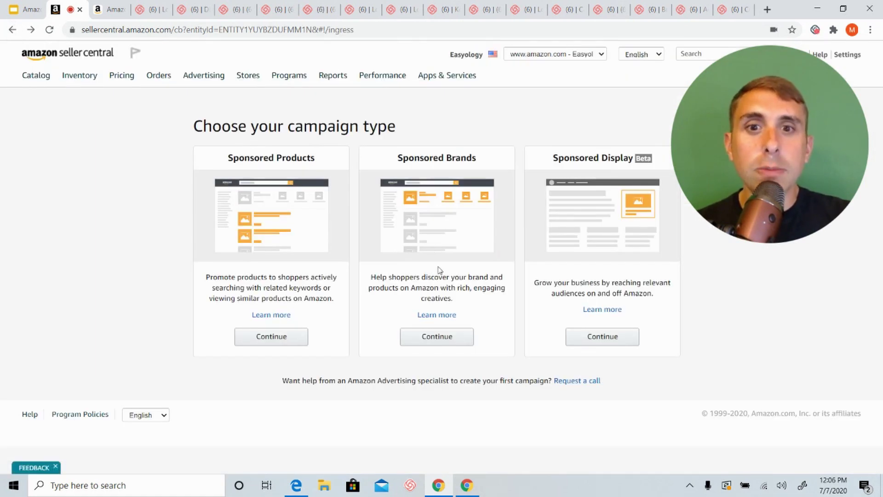
left_click(439, 342)
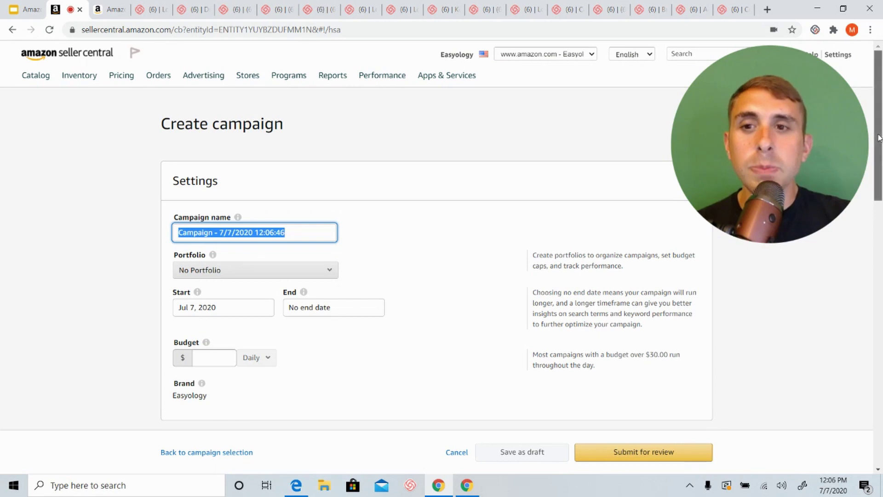
left_click_drag(877, 139, 880, 154)
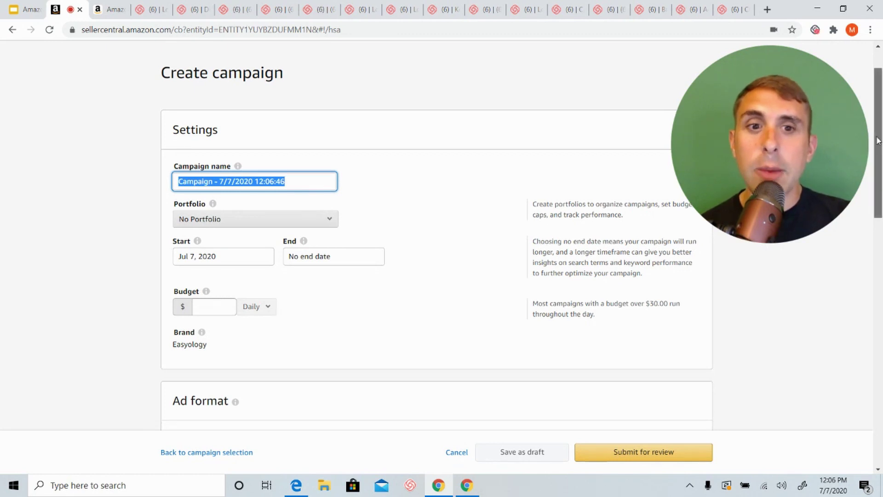
scroll(856, 202, "down", 5)
scroll(850, 200, "up", 2)
scroll(850, 200, "down", 1)
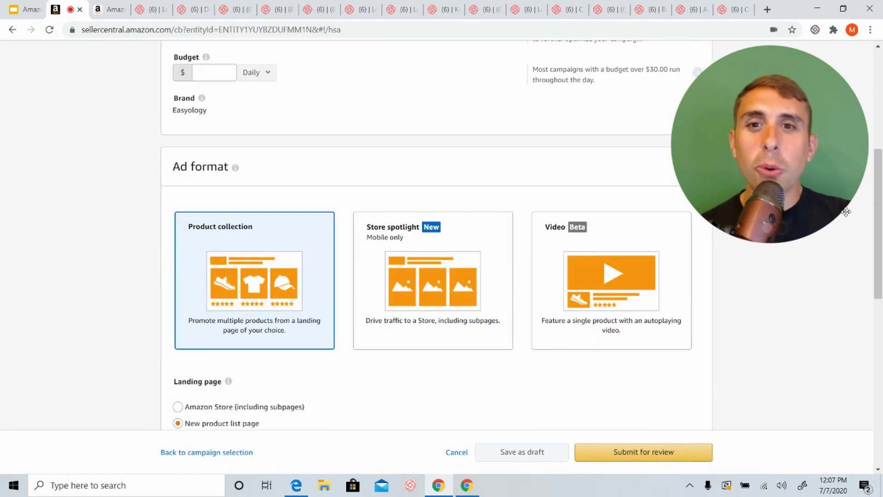
left_click_drag(877, 289, 269, 201)
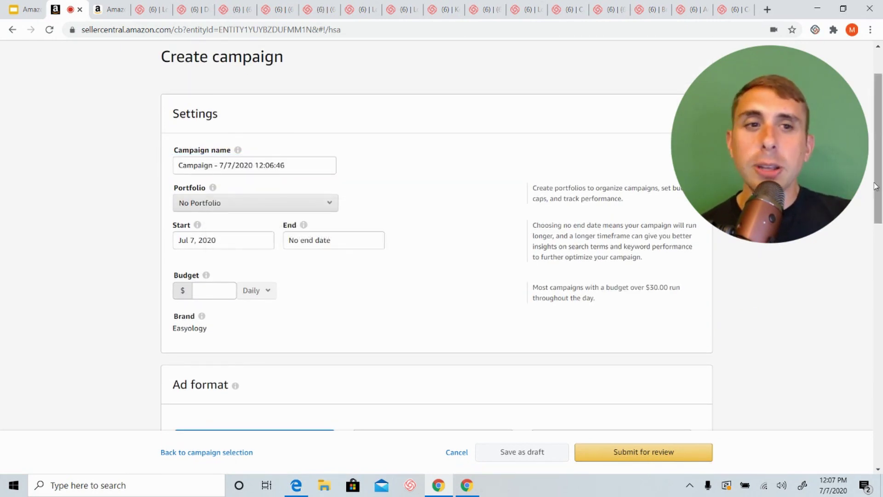
scroll(875, 161, "down", 6)
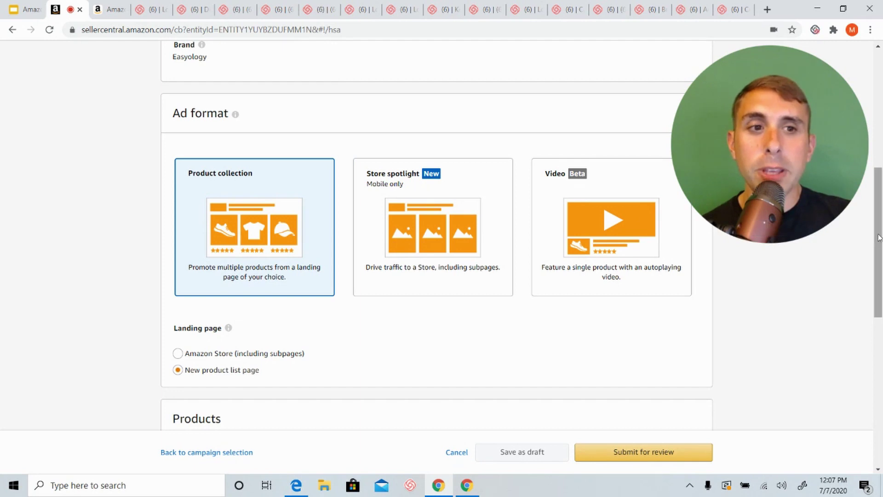
- Add the Premium Pet Food Tray, the Jumbo Litter Mat 47" x 36" and the Premium Large Cat Litter Mat 35" x 23" to the campaign
left_click_drag(878, 237, 873, 350)
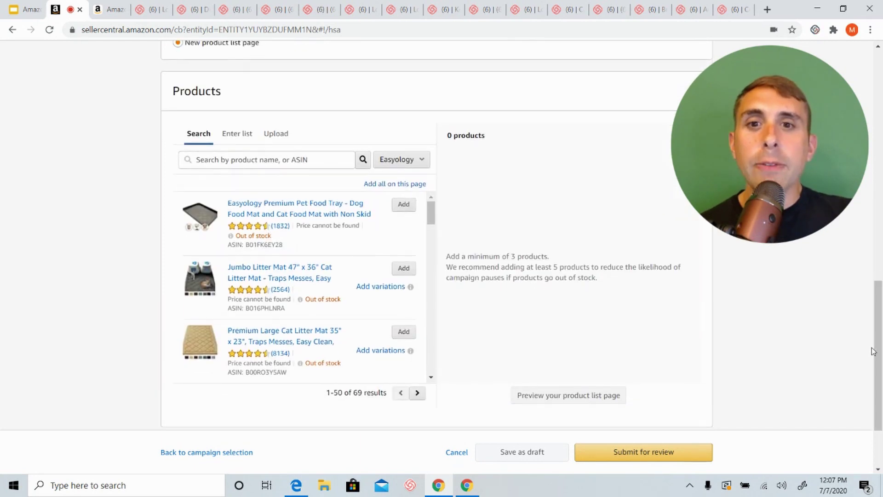
left_click(404, 205)
left_click(404, 269)
left_click(405, 332)
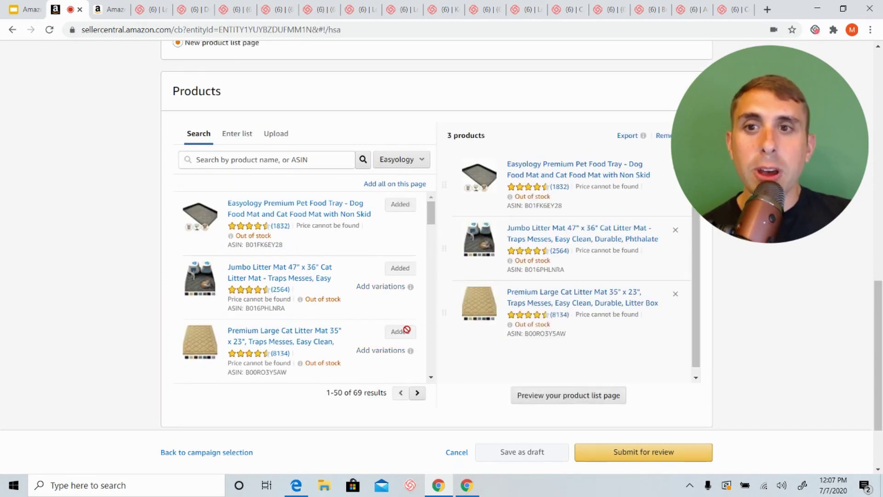
- Review the ad's creative section, including logo, headline, custom image and ad optimization, along with the targeting choices below it
left_click_drag(878, 243, 877, 314)
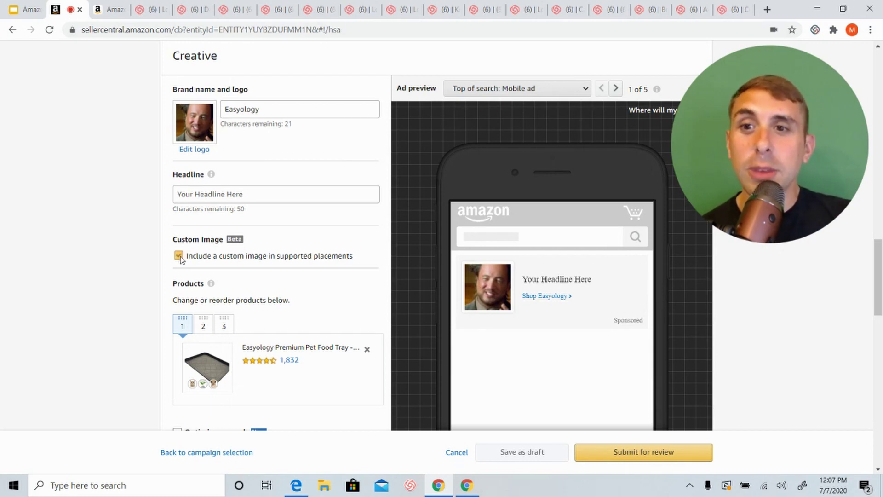
scroll(881, 319, "down", 2)
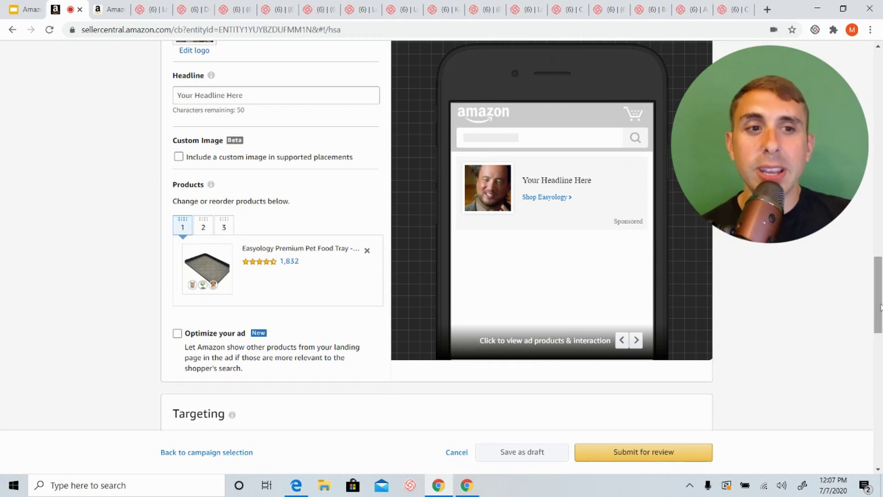
left_click_drag(879, 304, 878, 364)
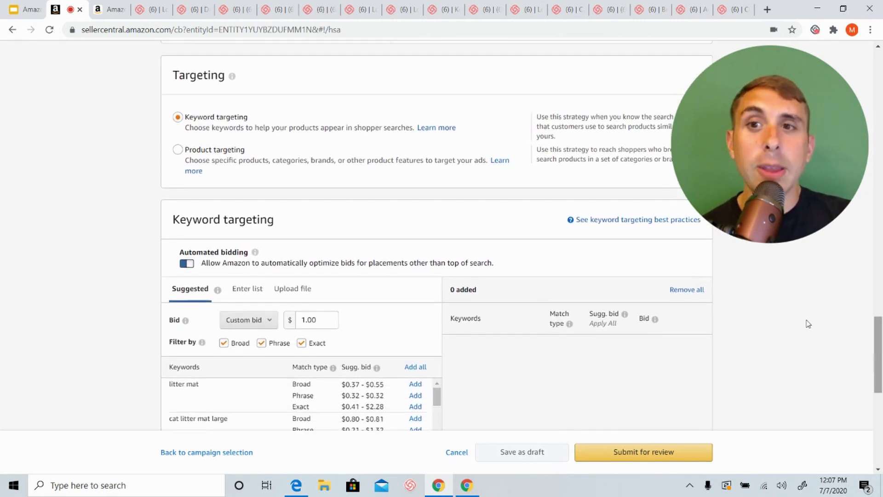
- Choose product targeting for the Sponsored Brands campaign and open the refinement options for the Dog Feeding Mats category
left_click(178, 150)
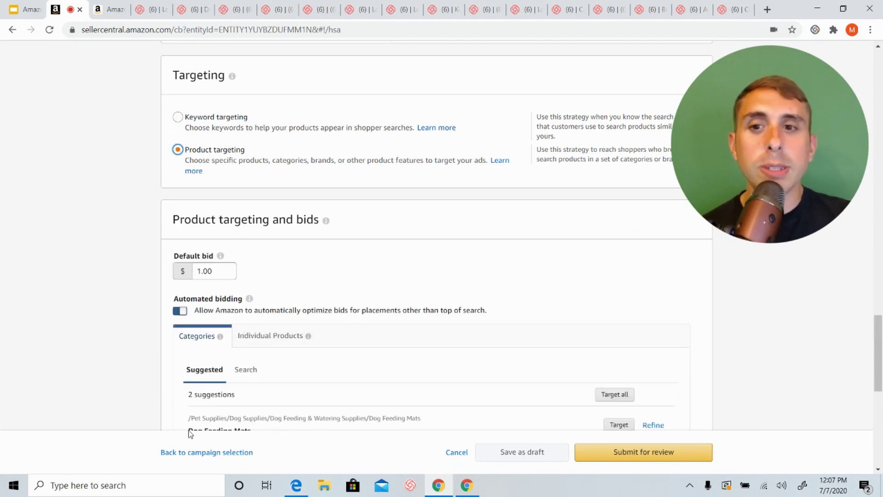
scroll(185, 267, "down", 3)
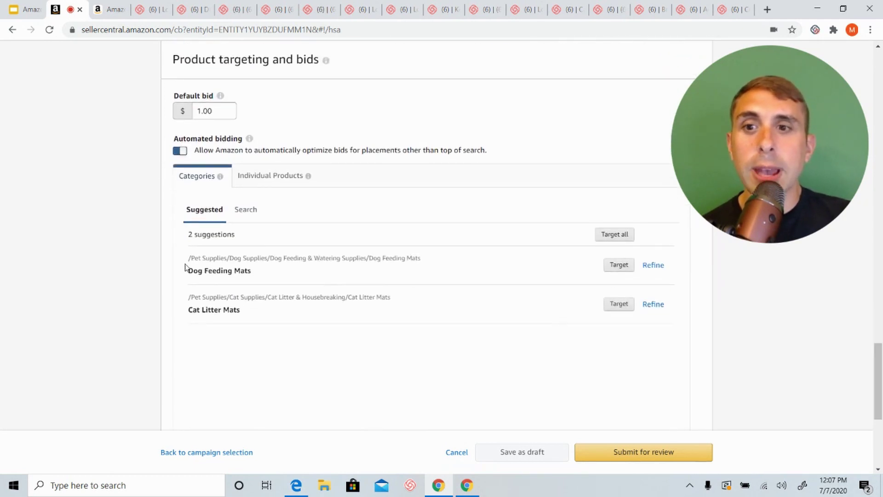
left_click(655, 269)
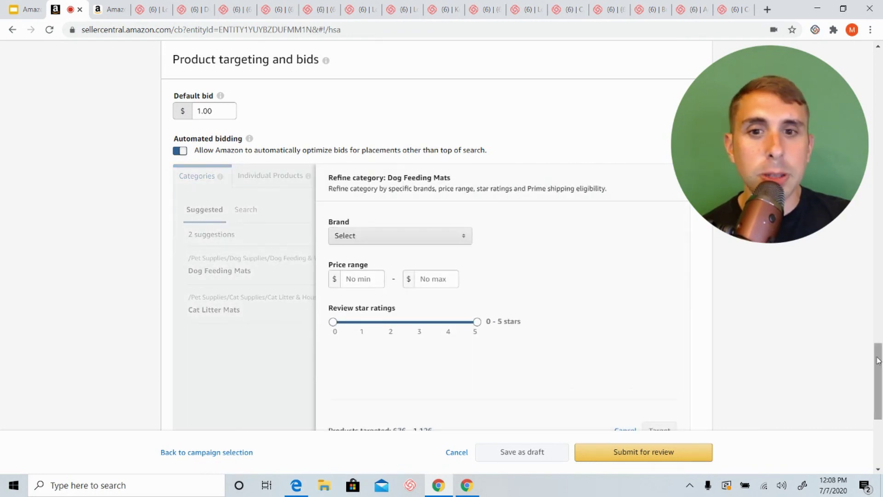
left_click_drag(877, 357, 870, 340)
- Leave the Sponsored Brands form, start a Sponsored Display campaign and review its settings and ad group sections
left_click(13, 30)
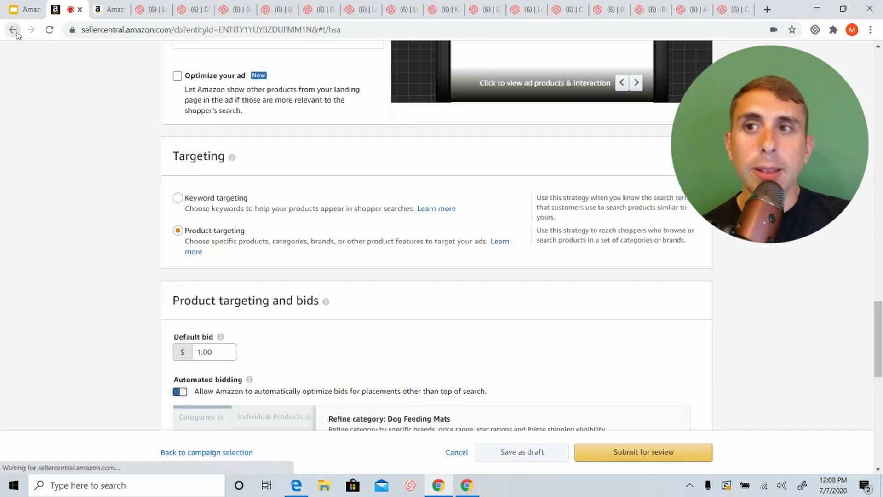
left_click(602, 336)
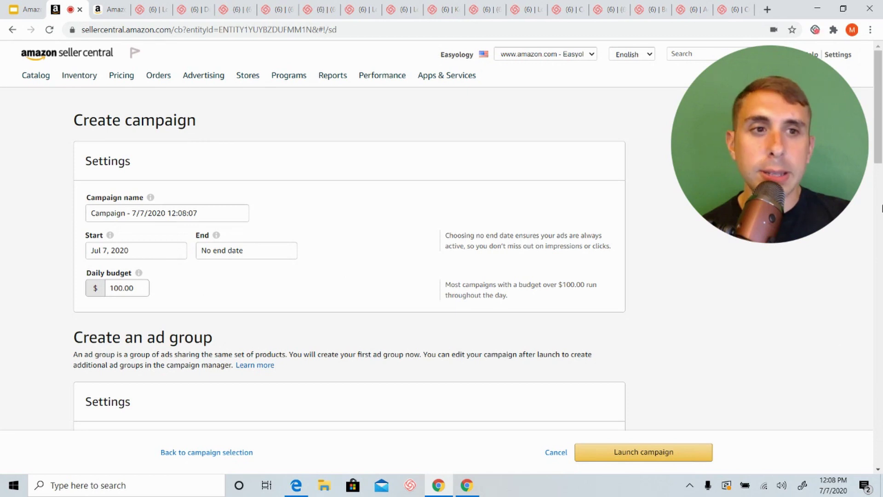
scroll(877, 217, "down", 6)
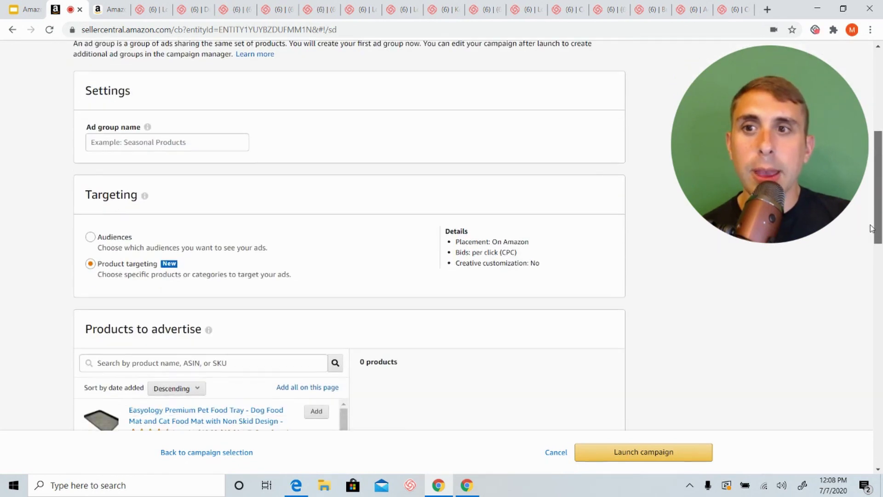
scroll(871, 229, "down", 1)
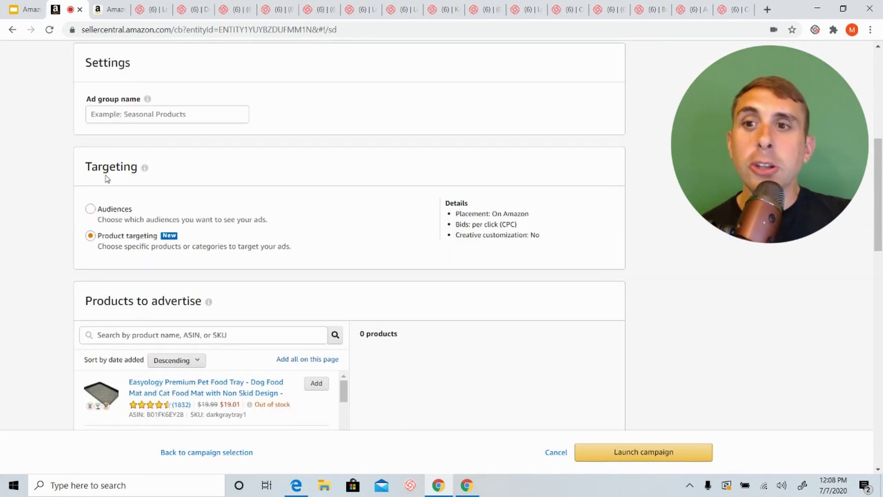
- Examine Audiences targeting with the Searches option for the Sponsored Display ad group, and switch the targeting back to product targeting
left_click(90, 209)
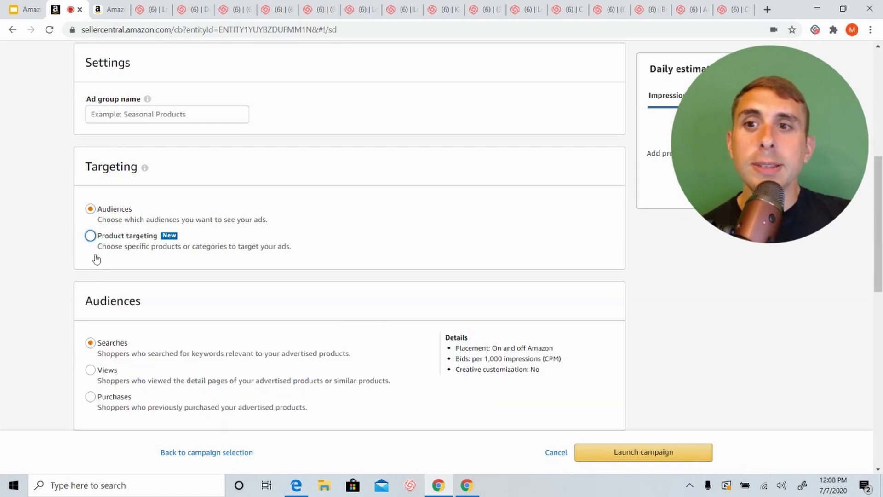
left_click(113, 342)
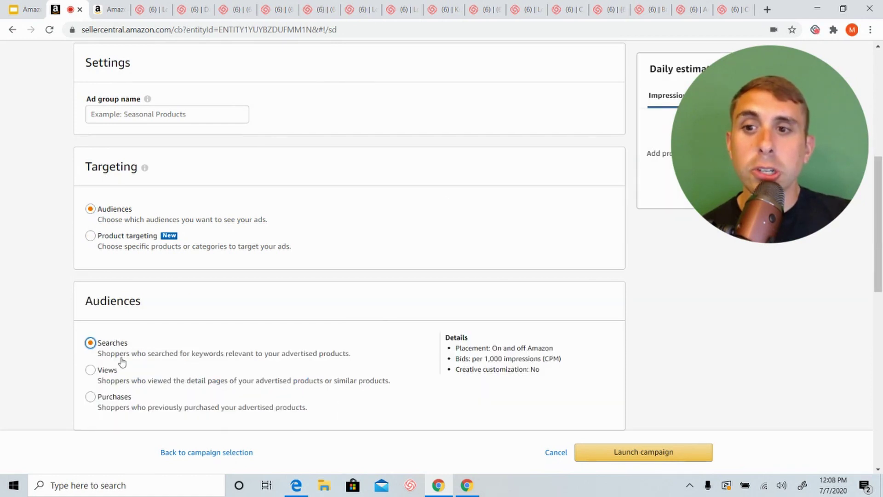
left_click_drag(876, 280, 869, 315)
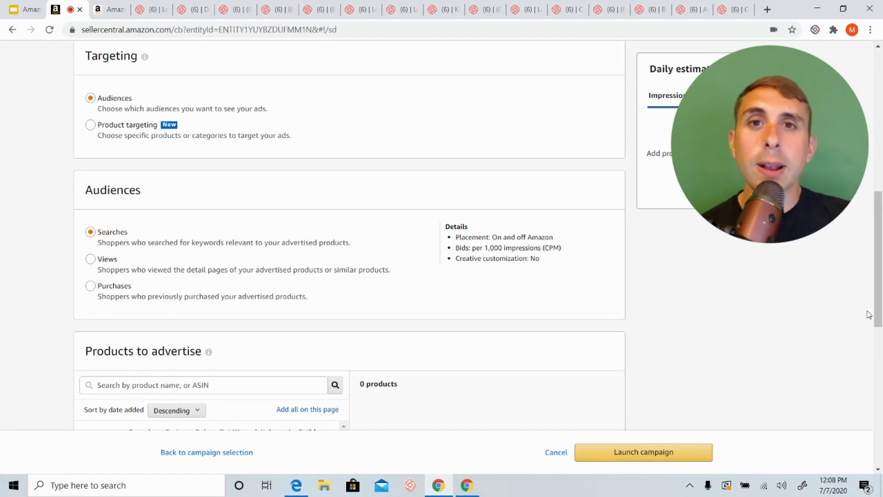
left_click(90, 125)
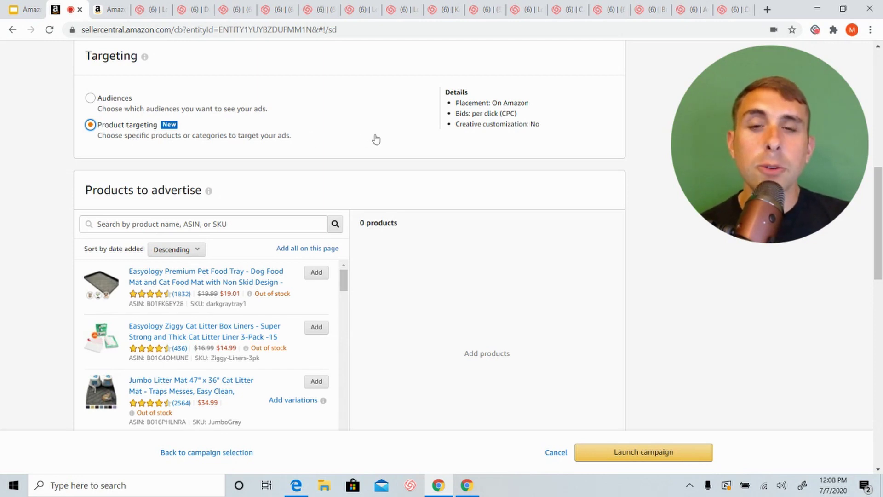
- Add the Easyology Premium Pet Food Tray to the products advertised in the Sponsored Display ad group
mouse_move(732, 94)
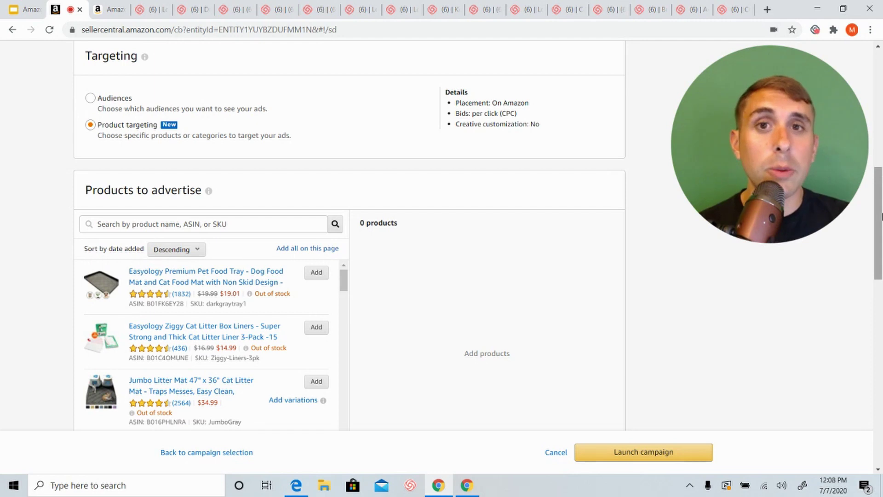
scroll(148, 219, "down", 8)
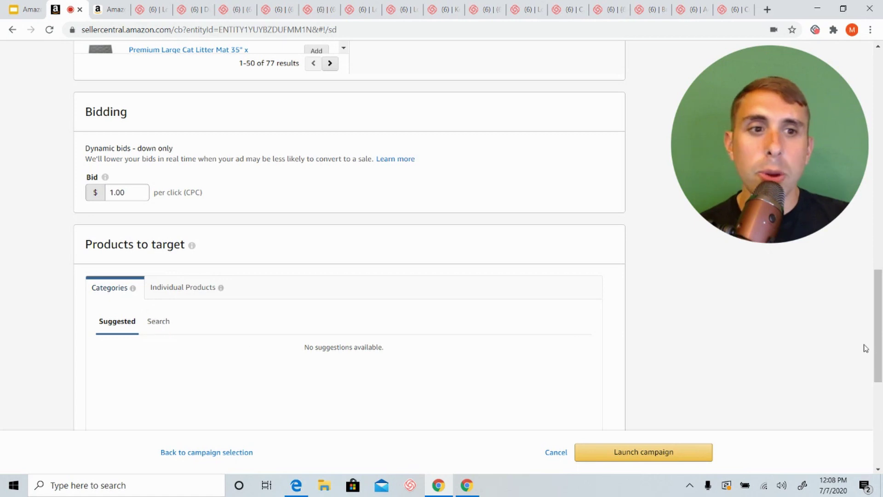
left_click_drag(873, 351, 865, 293)
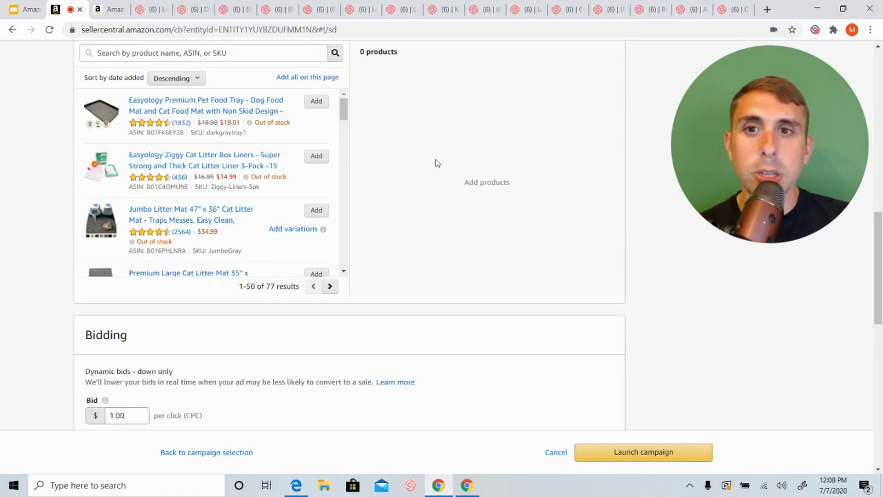
left_click(304, 106)
scroll(810, 328, "down", 6)
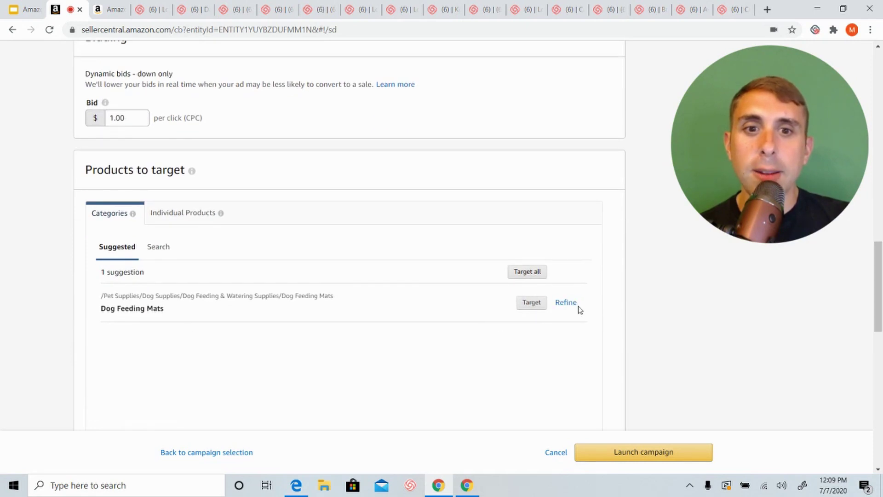
- Open the refinement options for the suggested Dog Feeding Mats category and view the ad preview in the creative section
left_click(567, 303)
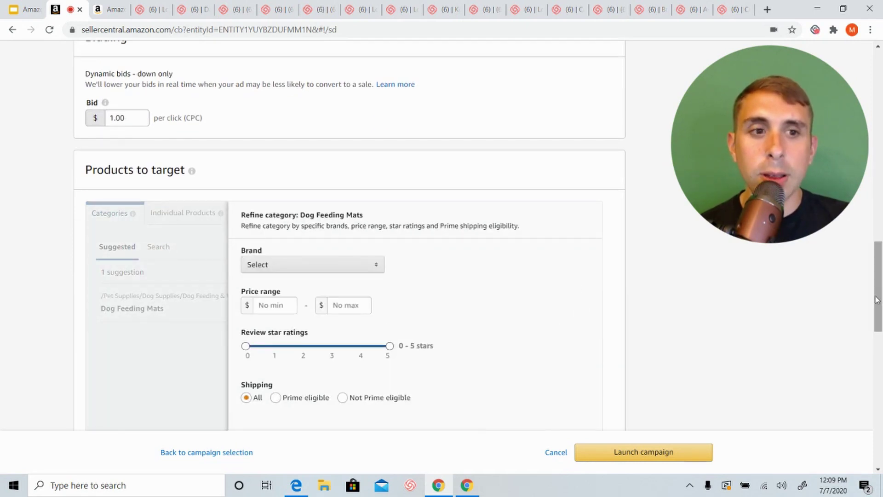
left_click_drag(879, 295, 872, 403)
scroll(223, 118, "down", 1)
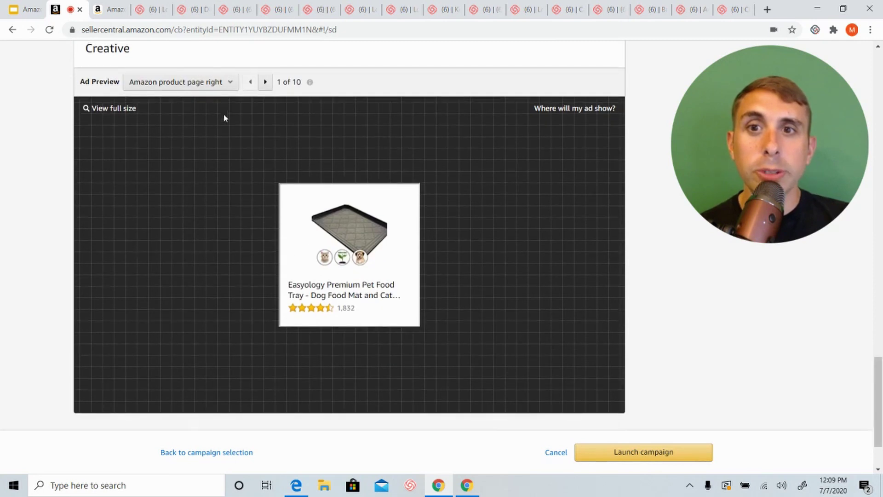